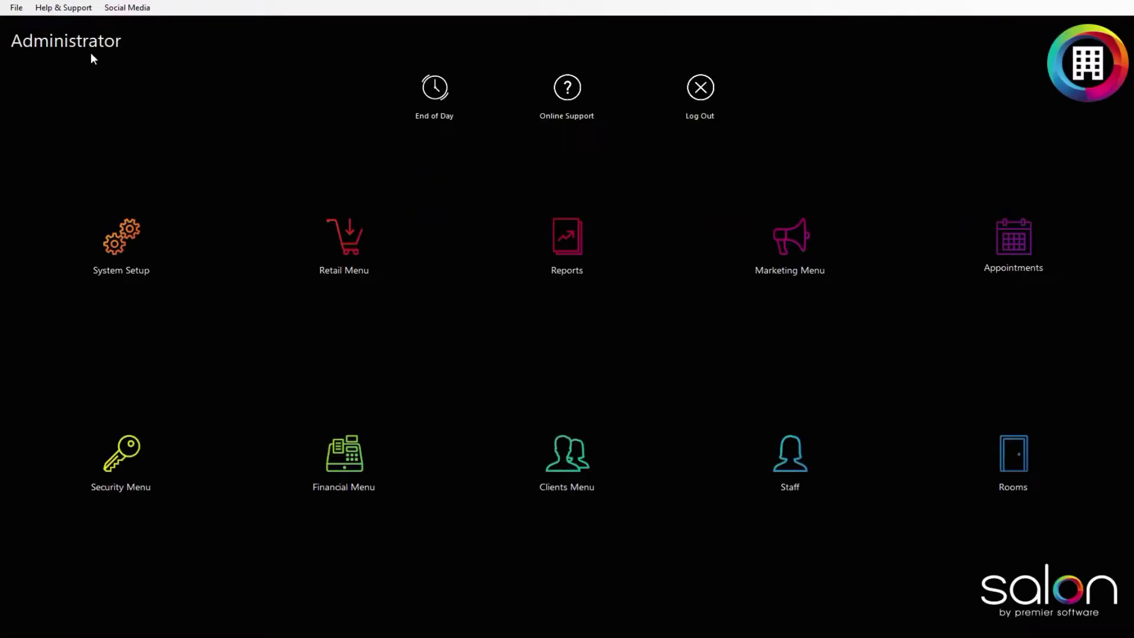
# In Staff records, select the staff member needing a rota and show their Site Details with allocated appointment types
pyautogui.click(790, 457)
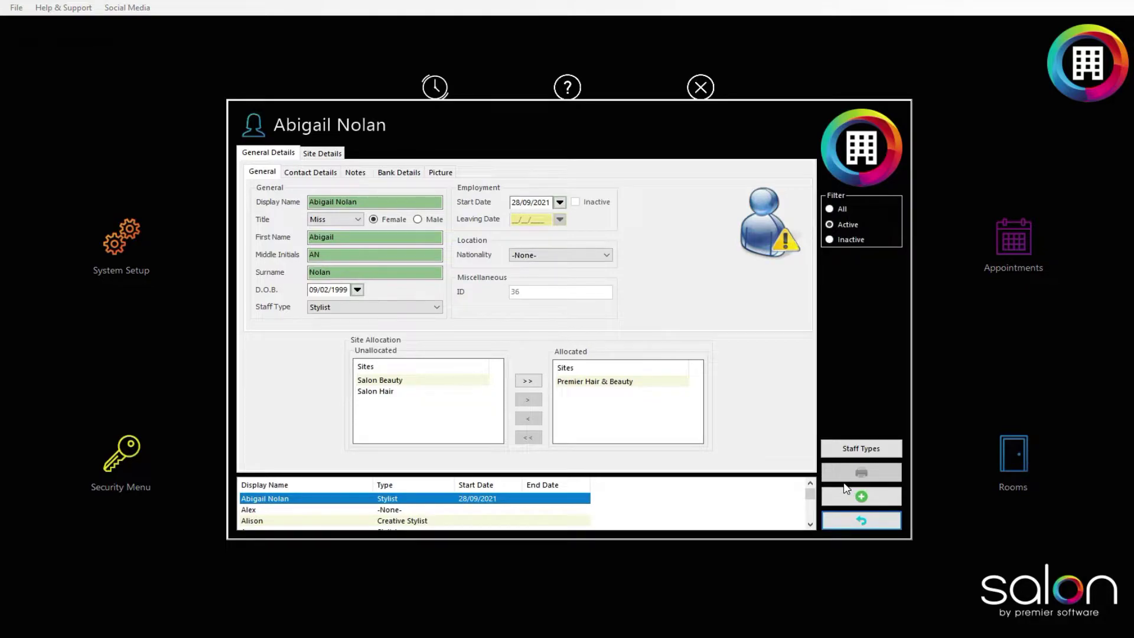
pyautogui.click(392, 510)
pyautogui.click(392, 521)
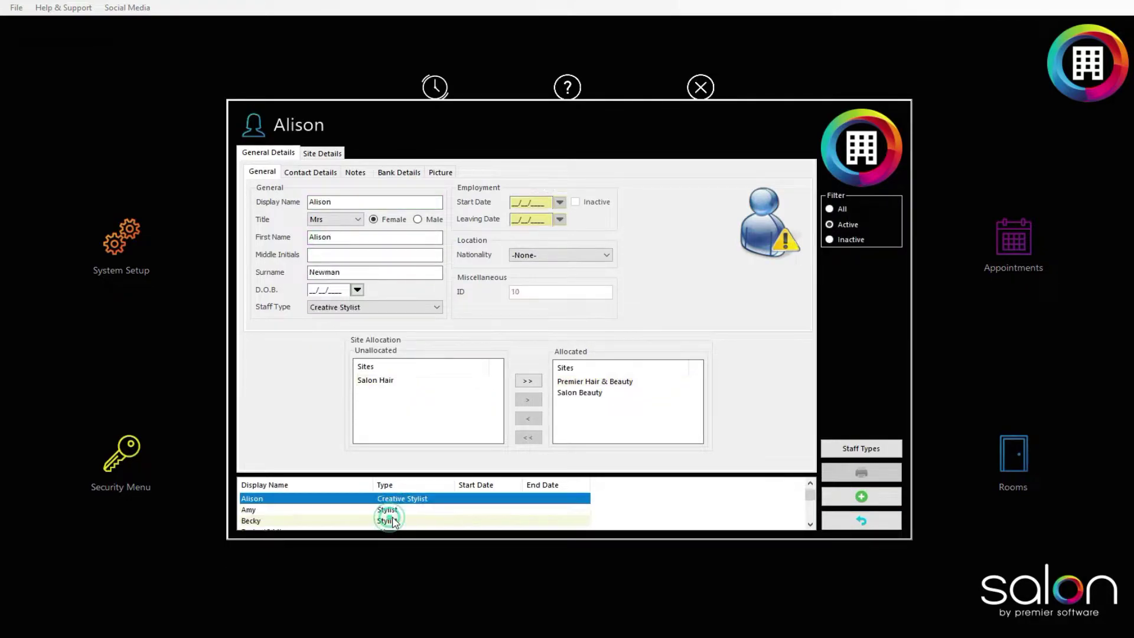
pyautogui.scroll(-1, 336, 507)
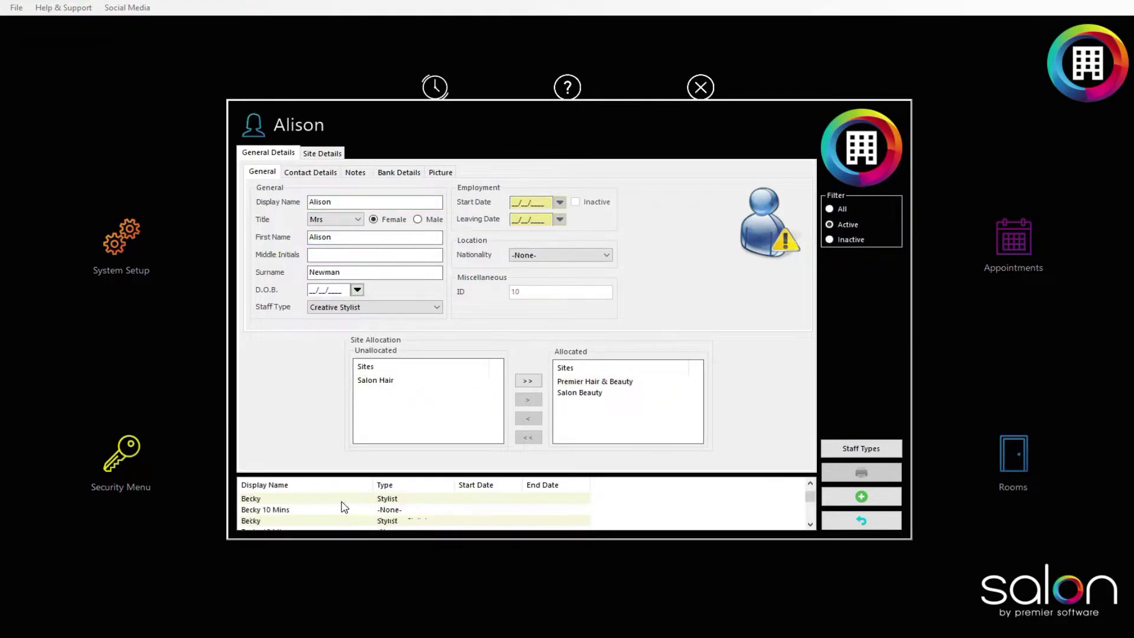
pyautogui.scroll(-6, 344, 507)
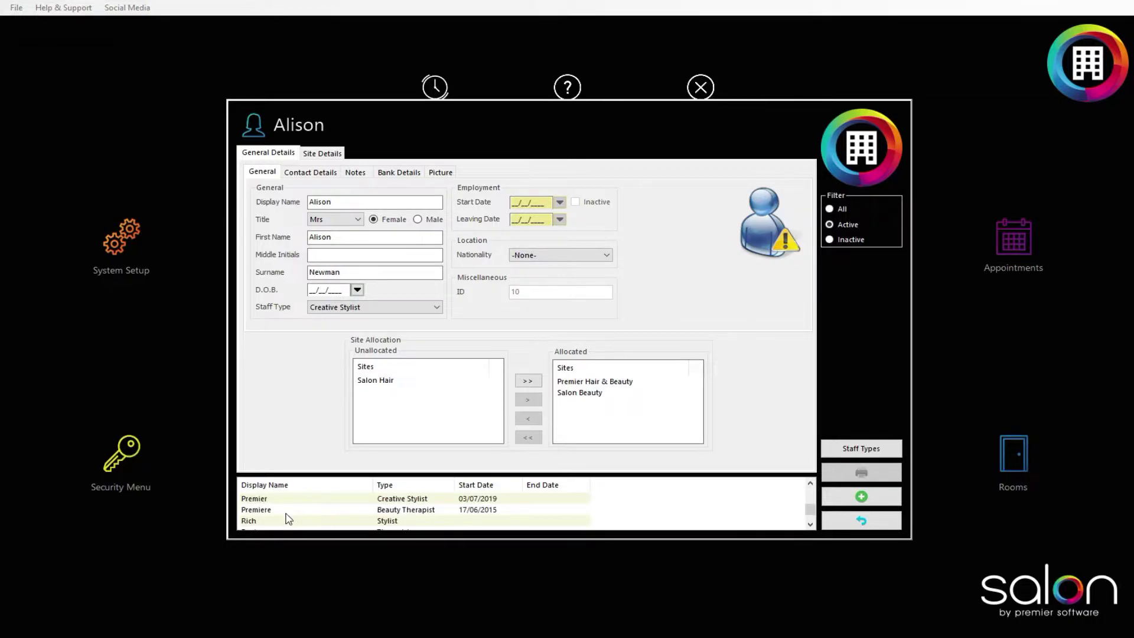
pyautogui.scroll(-1, 280, 522)
pyautogui.scroll(2, 260, 515)
pyautogui.click(251, 509)
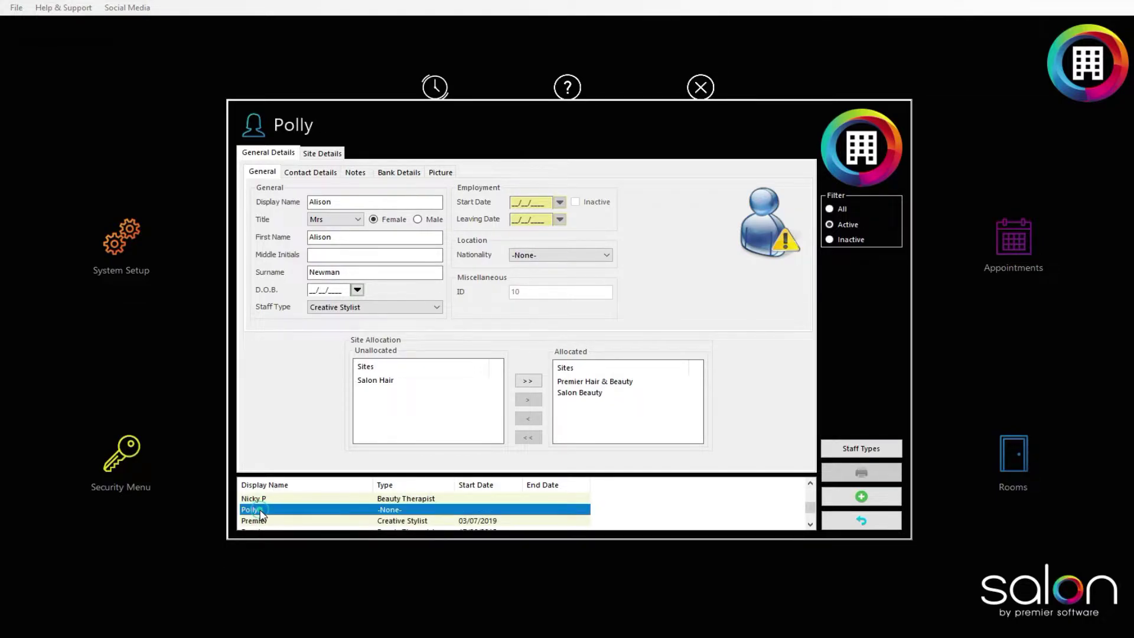
pyautogui.click(322, 152)
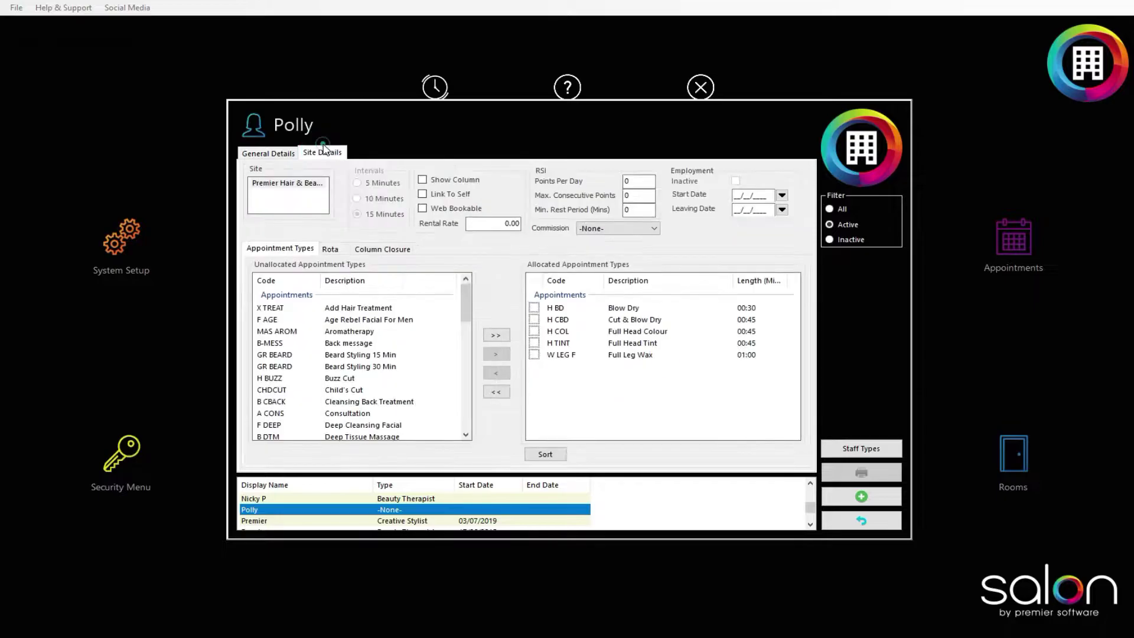
# Choose the staff member's site and show its empty Rota history and weekly grid
pyautogui.click(282, 185)
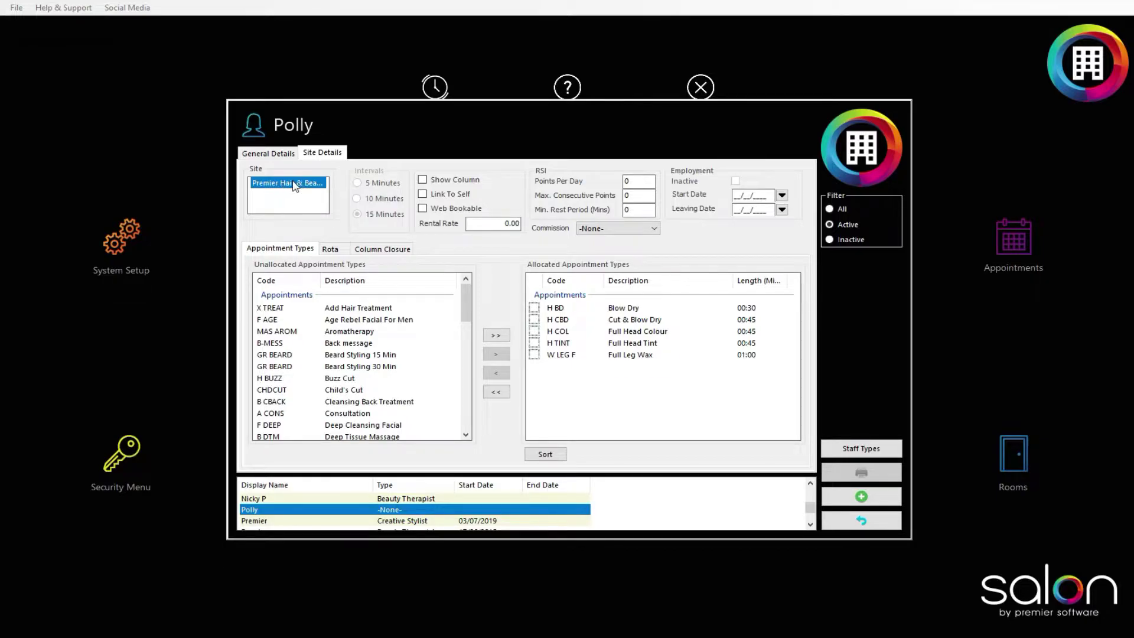
pyautogui.click(333, 253)
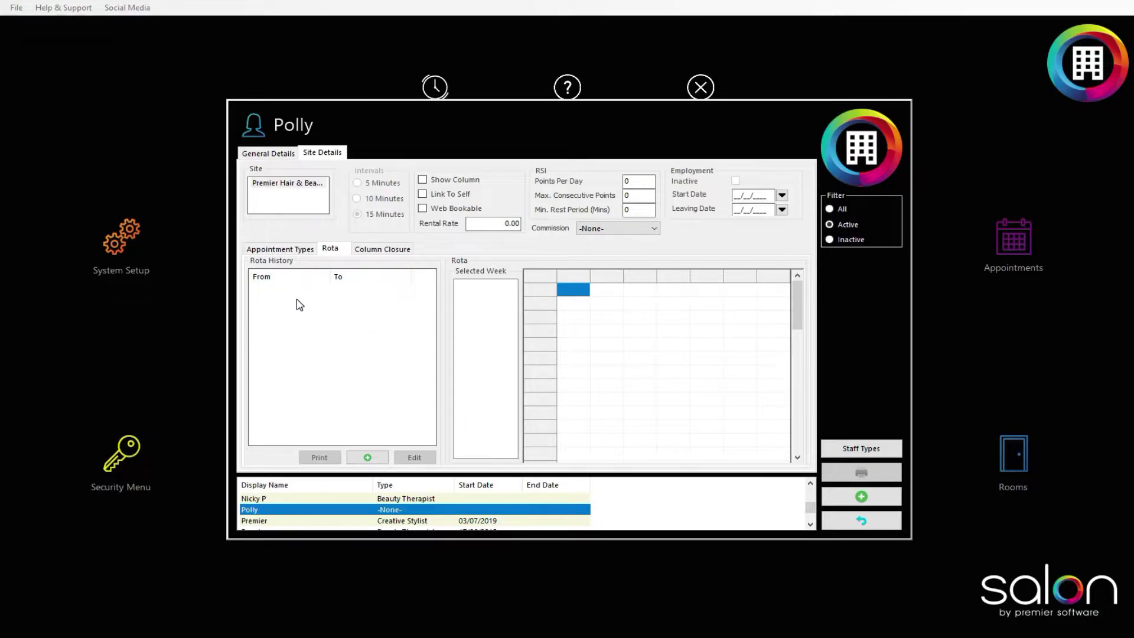
# Start a new staff rota, checking the copy-from staff and trying 3 Weeks as length
pyautogui.click(368, 458)
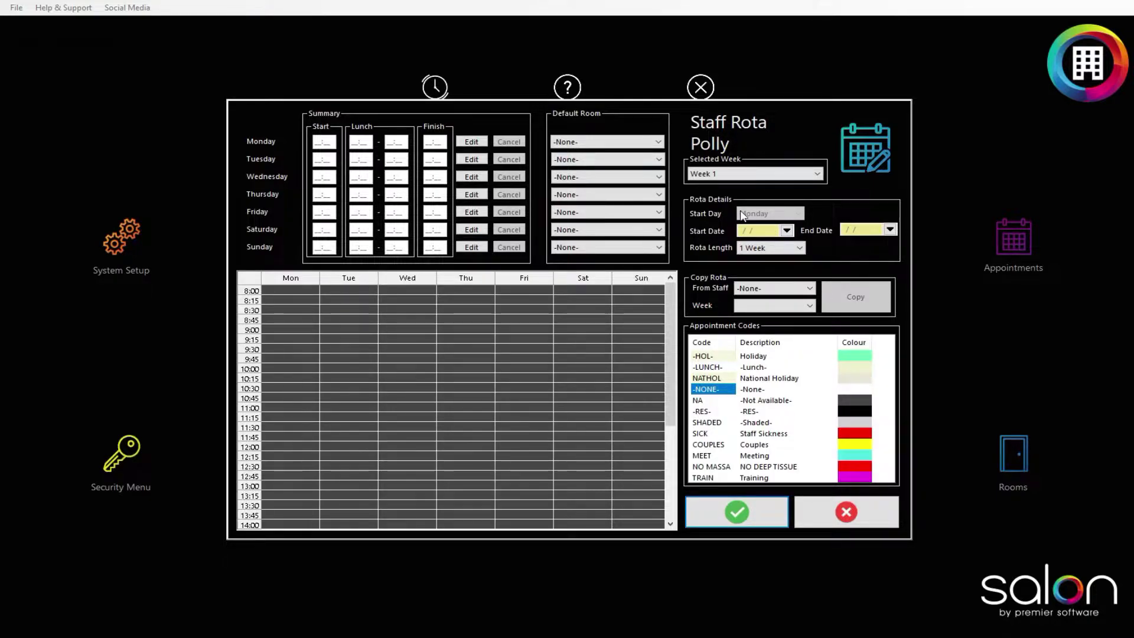
pyautogui.click(767, 288)
pyautogui.click(774, 248)
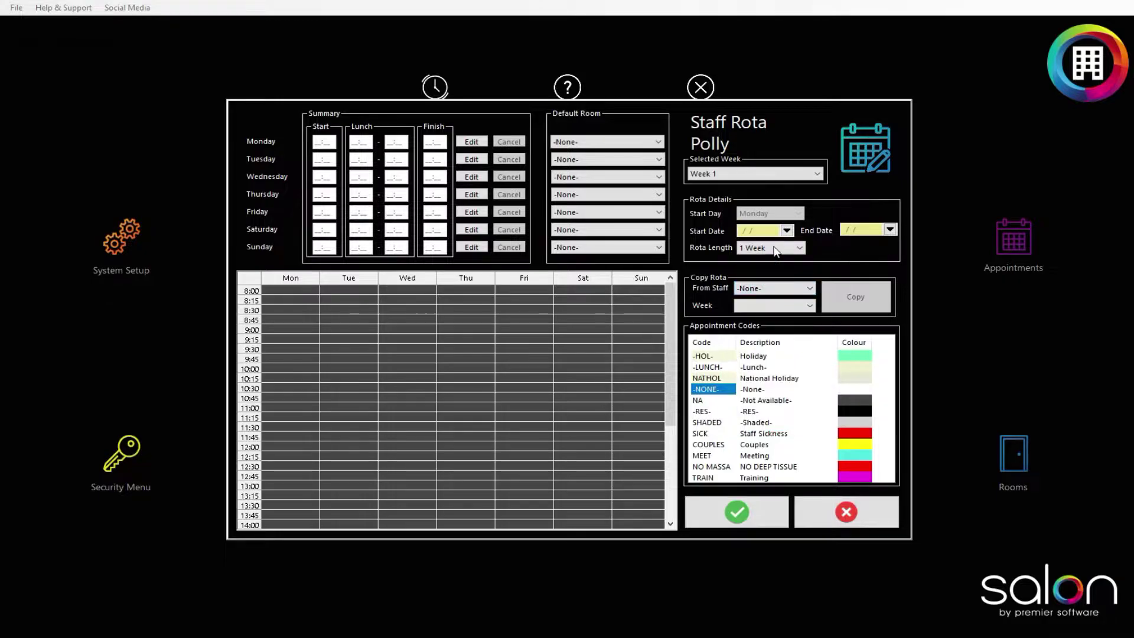
pyautogui.click(774, 248)
pyautogui.click(774, 277)
# Settle the rota length on 2 Weeks and bring up the Start Date calendar
pyautogui.click(768, 249)
pyautogui.click(768, 250)
pyautogui.click(768, 250)
pyautogui.click(768, 268)
pyautogui.click(789, 249)
pyautogui.click(757, 259)
pyautogui.click(759, 248)
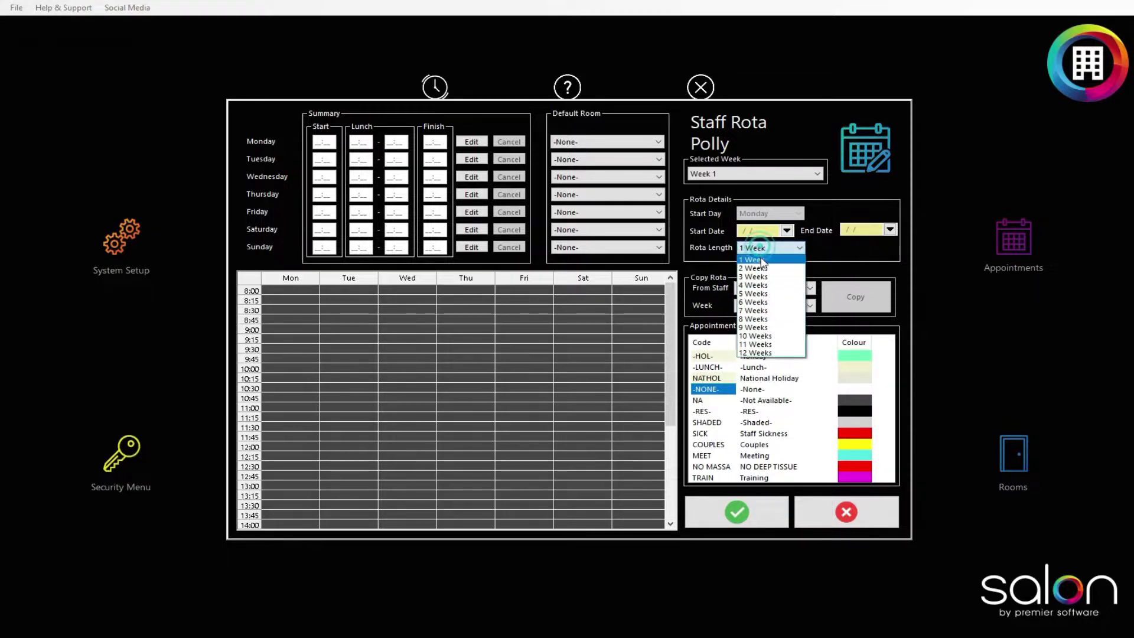
pyautogui.click(763, 268)
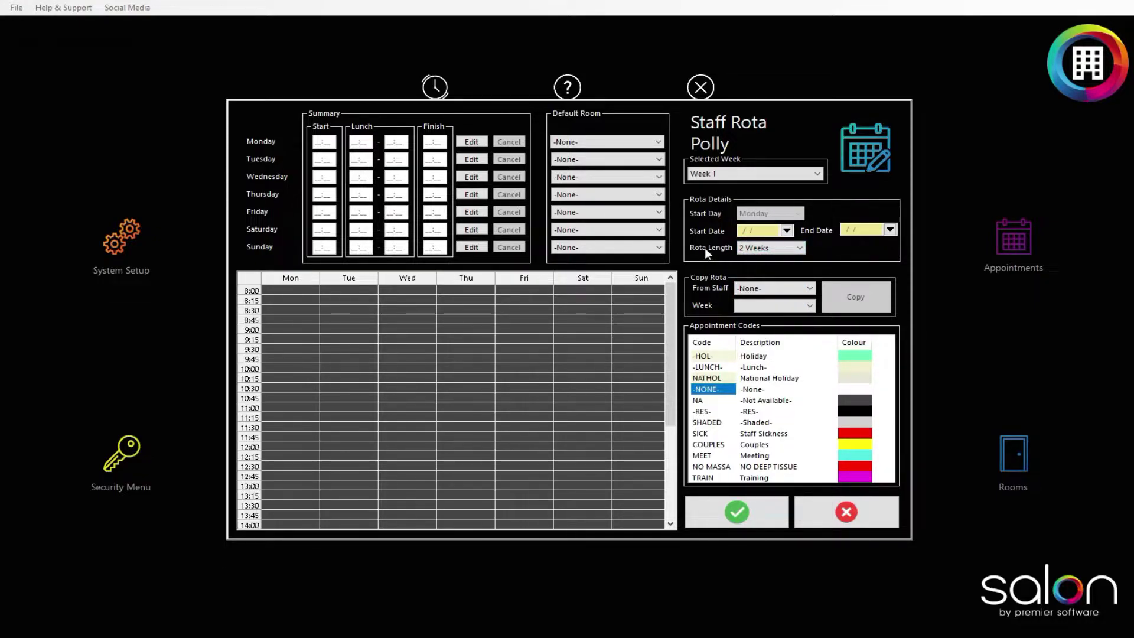
pyautogui.click(799, 249)
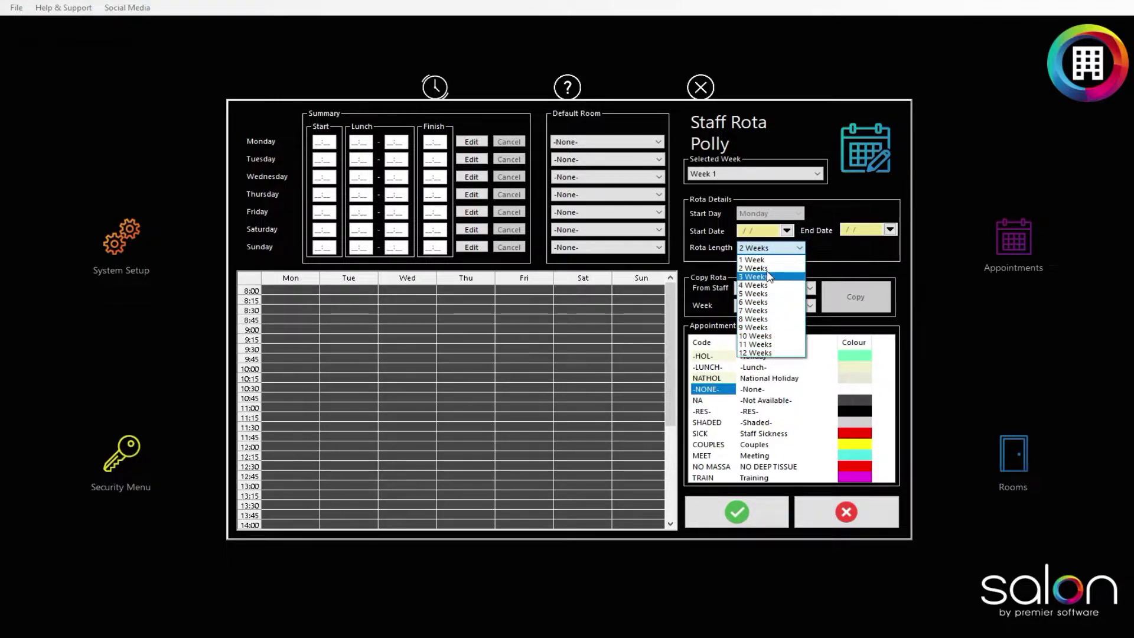
pyautogui.click(767, 268)
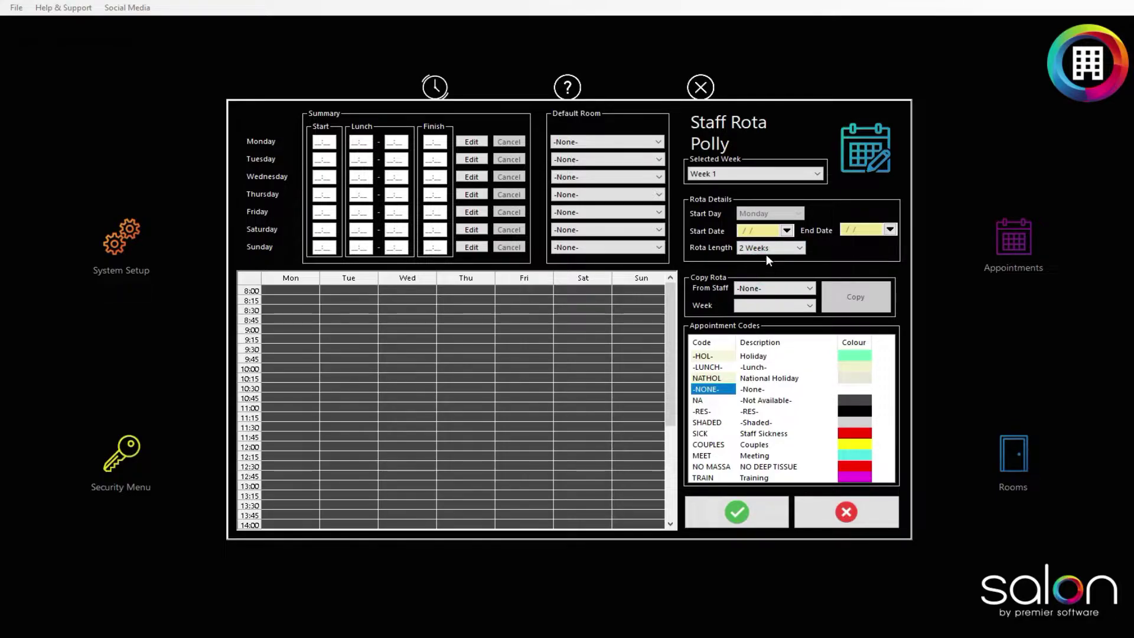
pyautogui.click(786, 232)
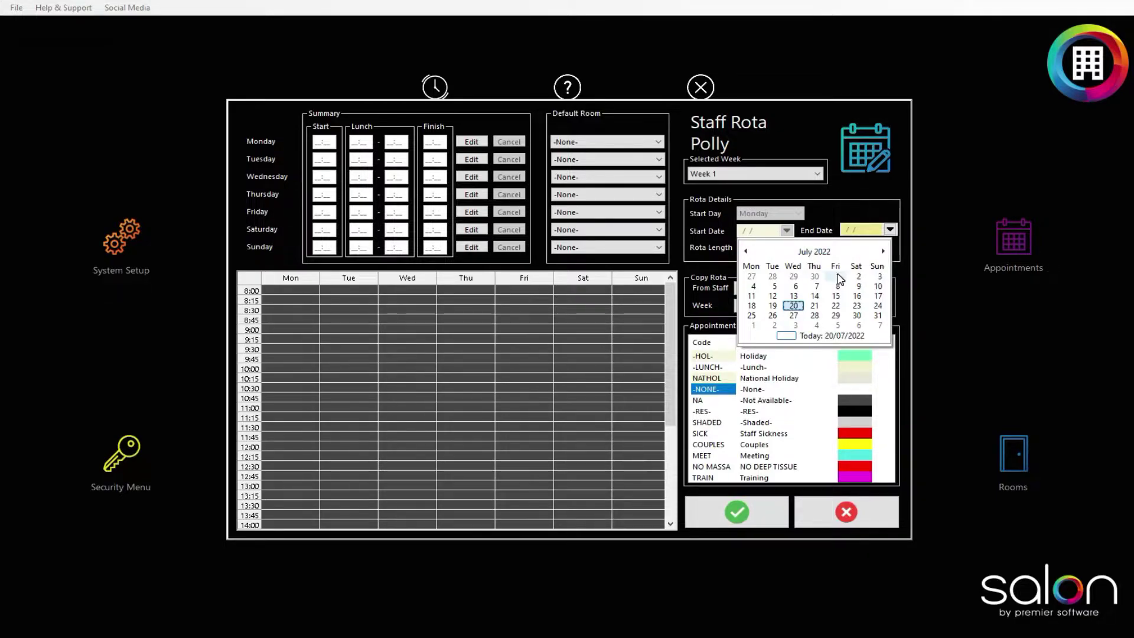
# Set the rota to start 27/06/2022 and end 04/09/2022
pyautogui.click(838, 276)
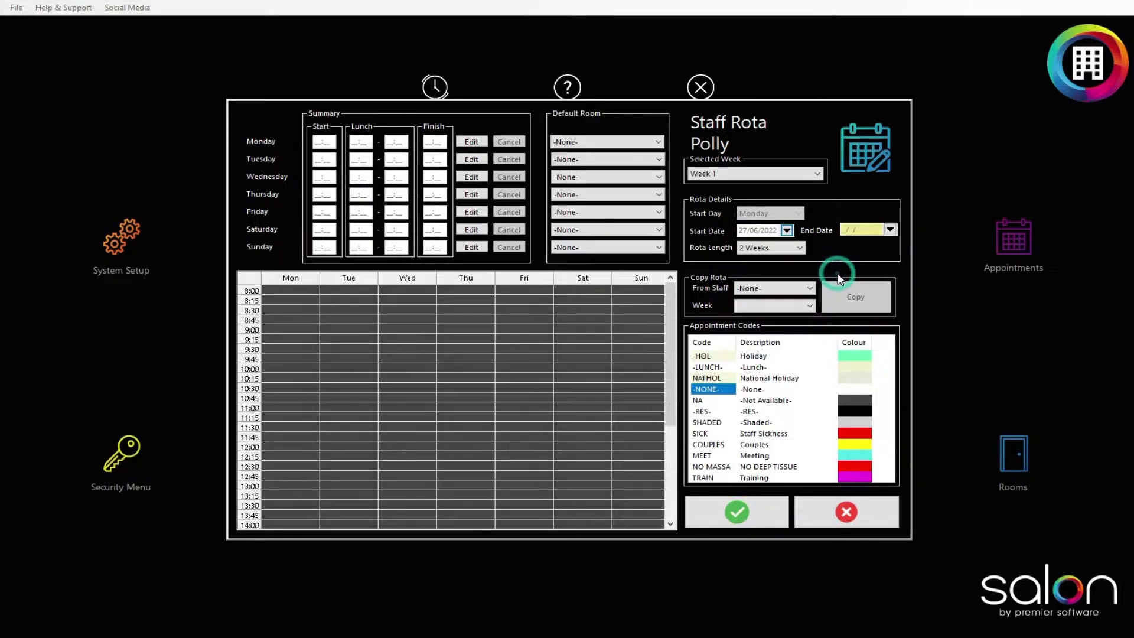
pyautogui.click(890, 229)
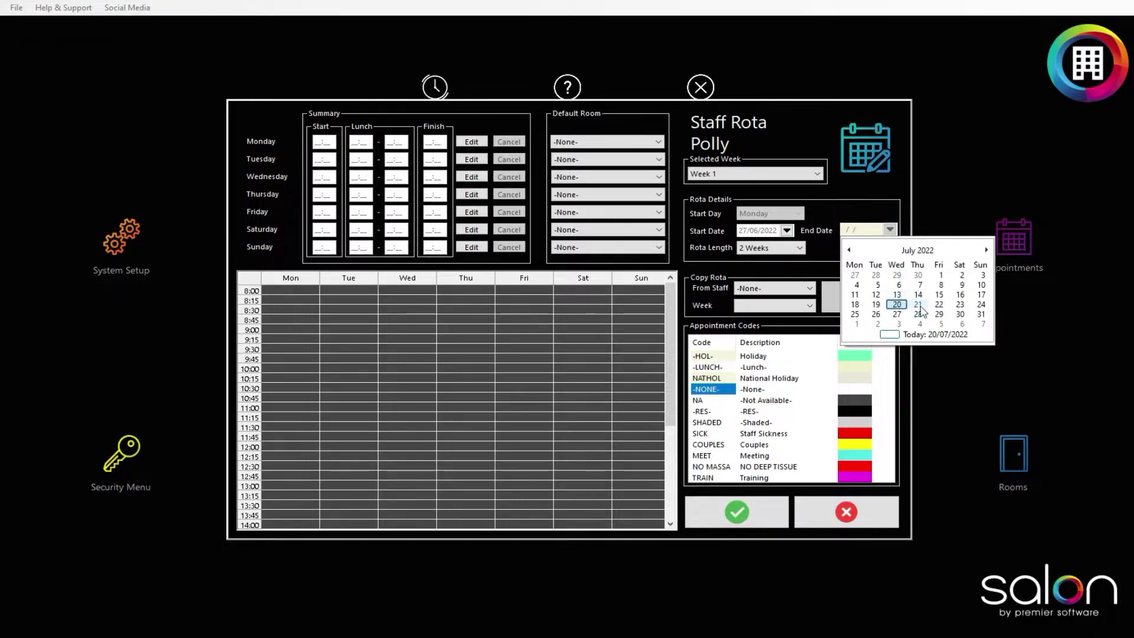
pyautogui.click(987, 249)
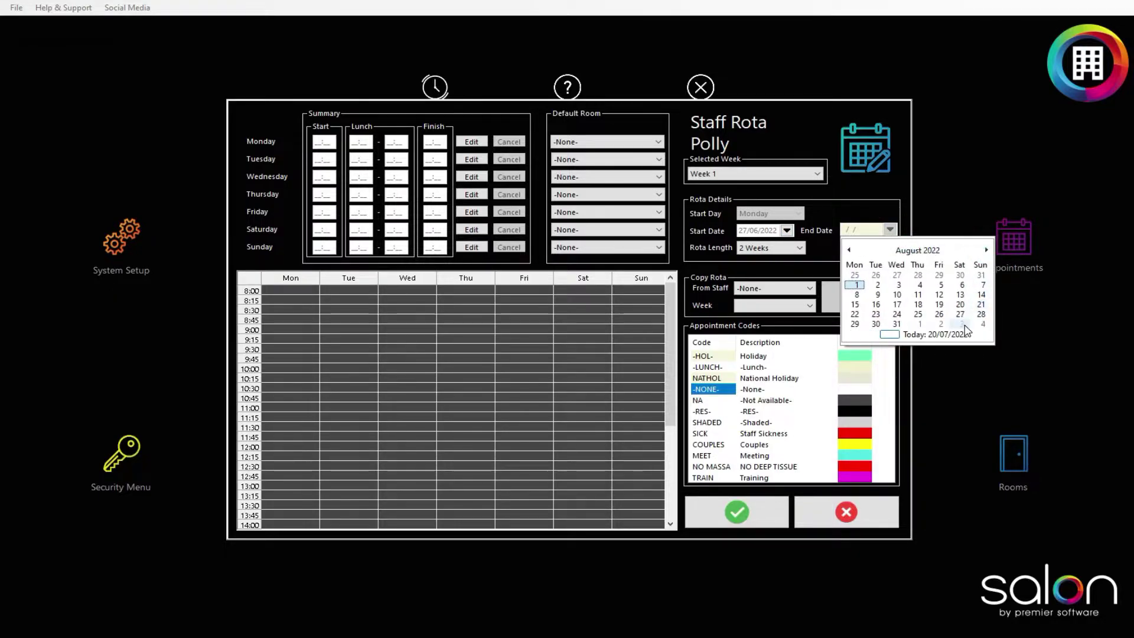
pyautogui.click(877, 324)
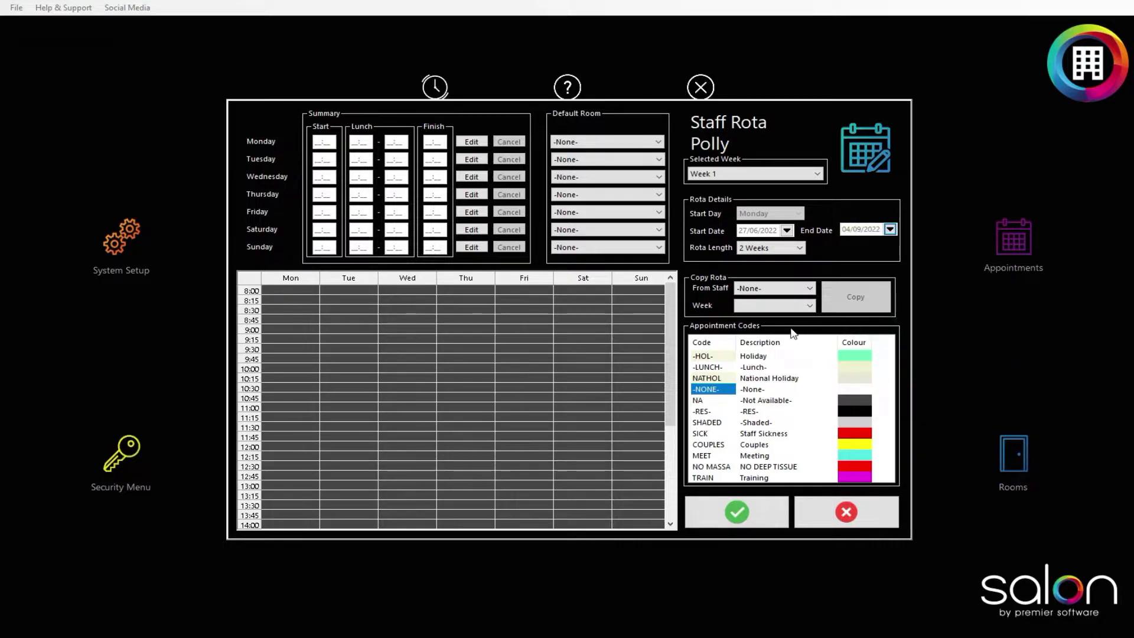
pyautogui.click(763, 173)
pyautogui.click(759, 193)
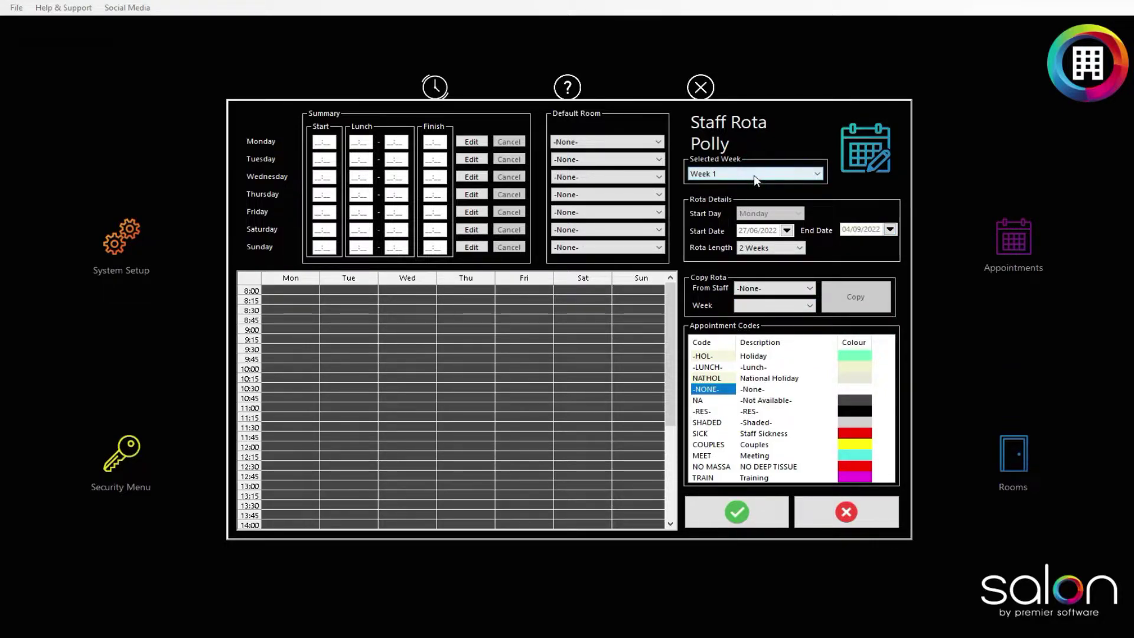
pyautogui.click(754, 175)
pyautogui.click(749, 186)
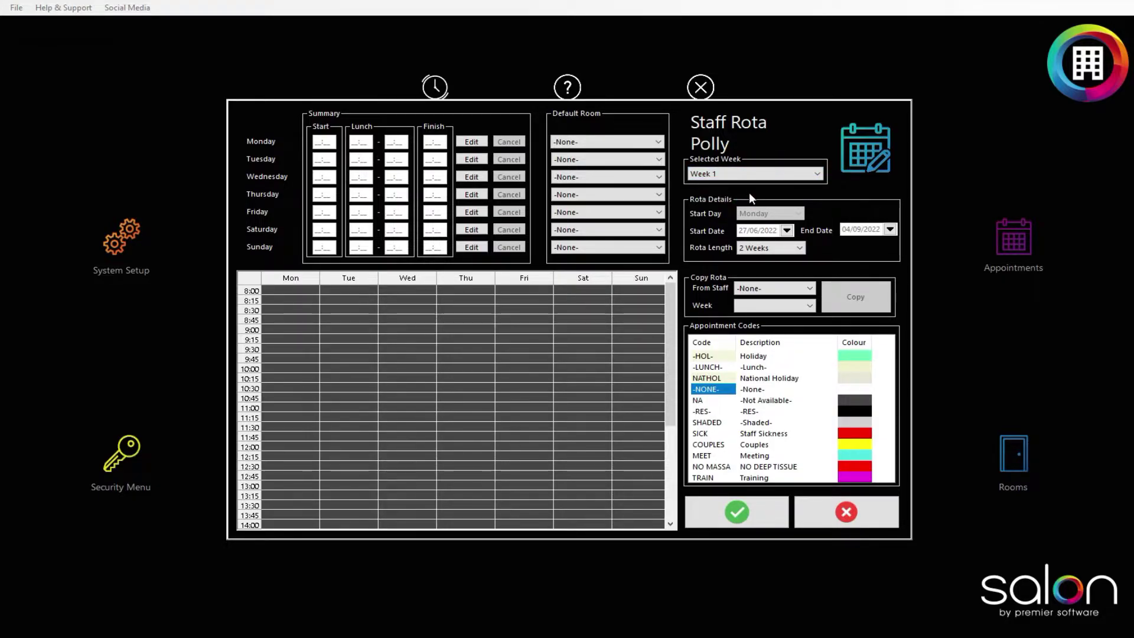
pyautogui.click(752, 289)
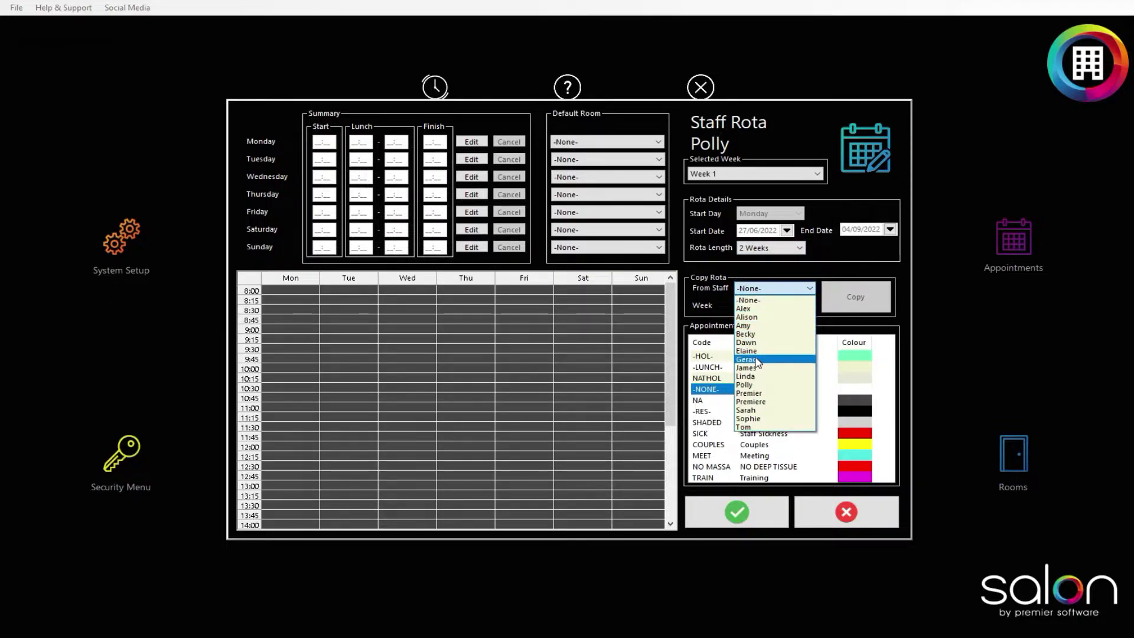
pyautogui.click(757, 289)
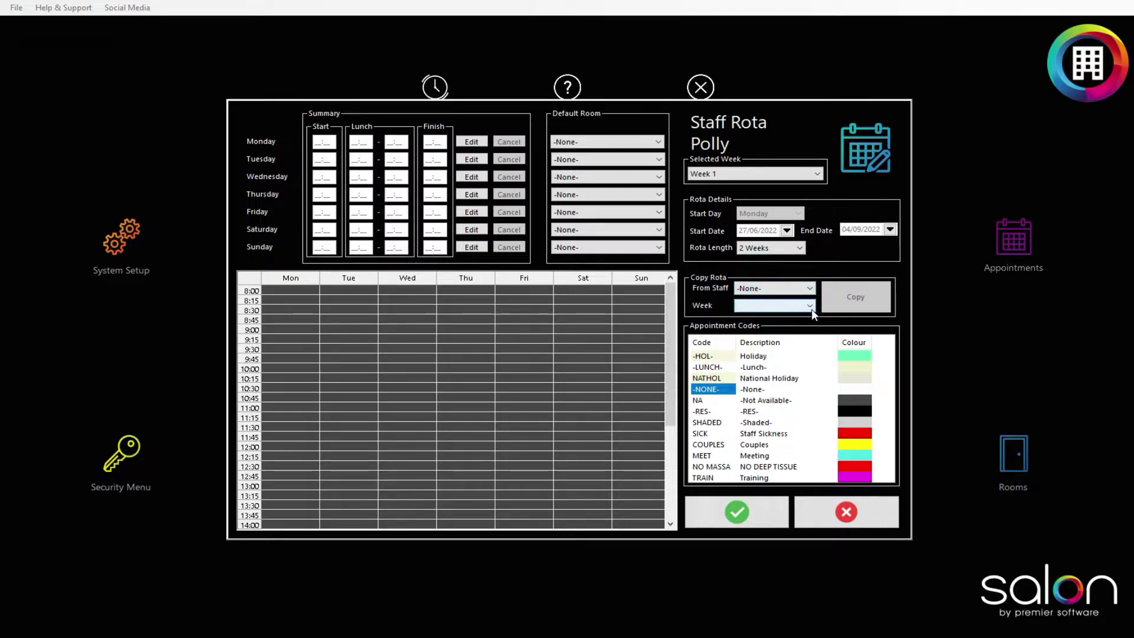
pyautogui.click(808, 288)
pyautogui.click(781, 359)
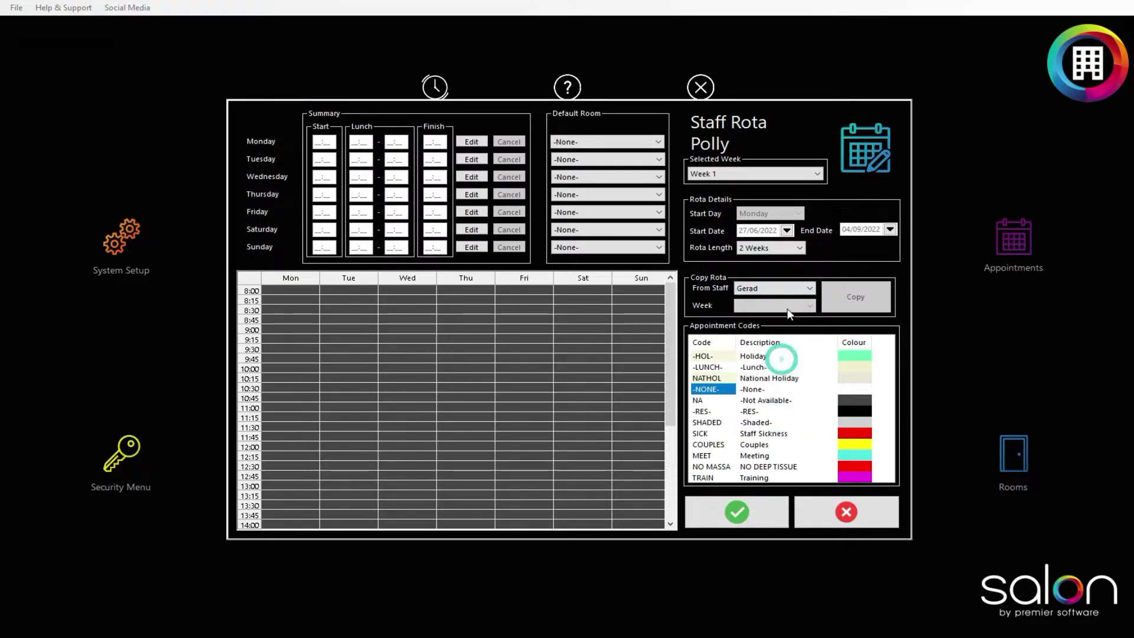
pyautogui.click(789, 289)
pyautogui.click(790, 300)
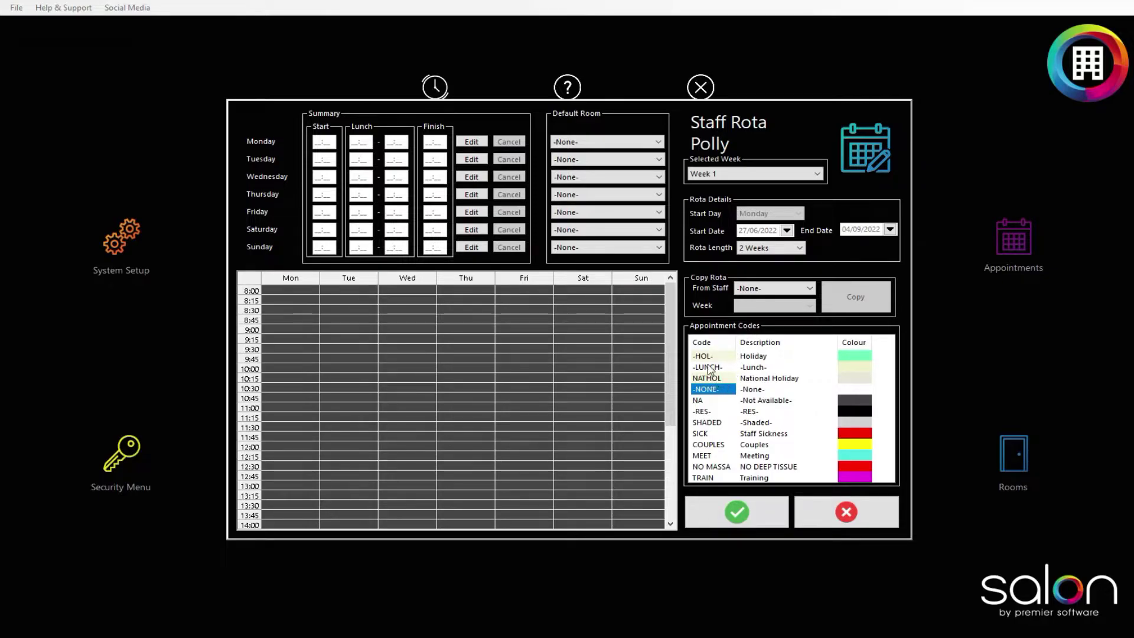
pyautogui.click(712, 403)
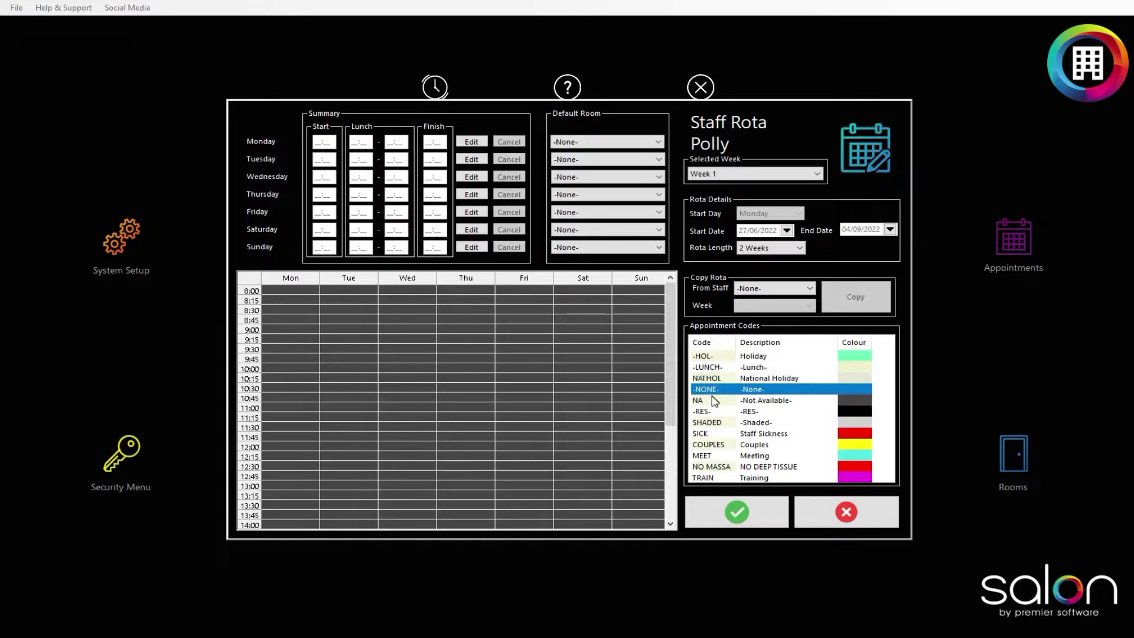
# Mark Week 1 working time to 14:00: Monday from 9:00, Tuesday–Friday from 8:45
pyautogui.click(713, 399)
pyautogui.press('Down')
pyautogui.press('Down')
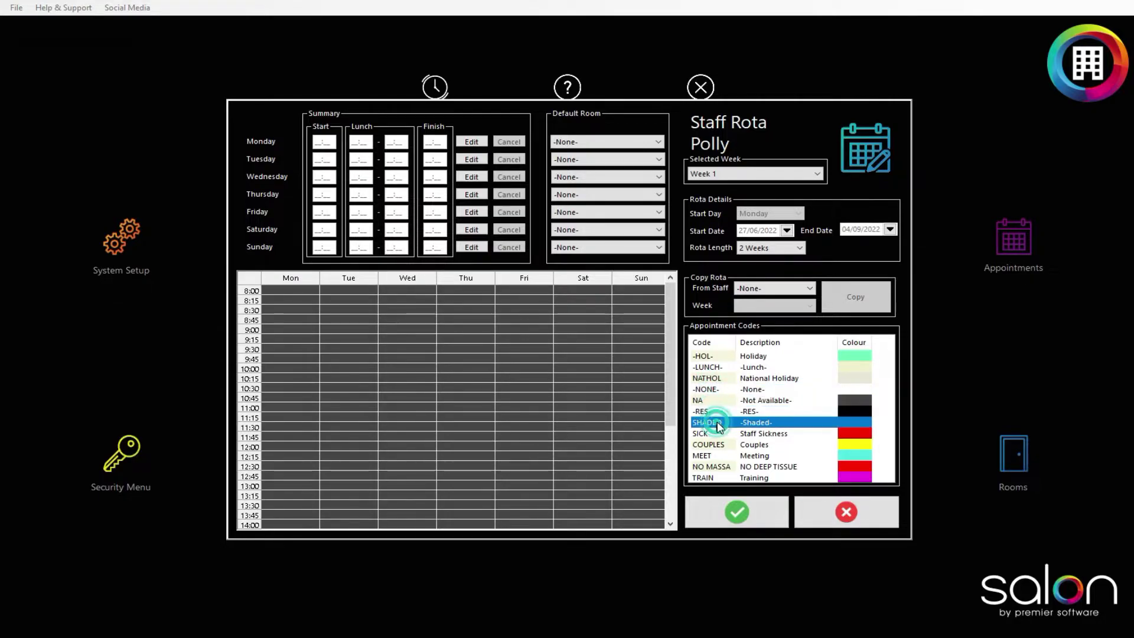
pyautogui.click(711, 389)
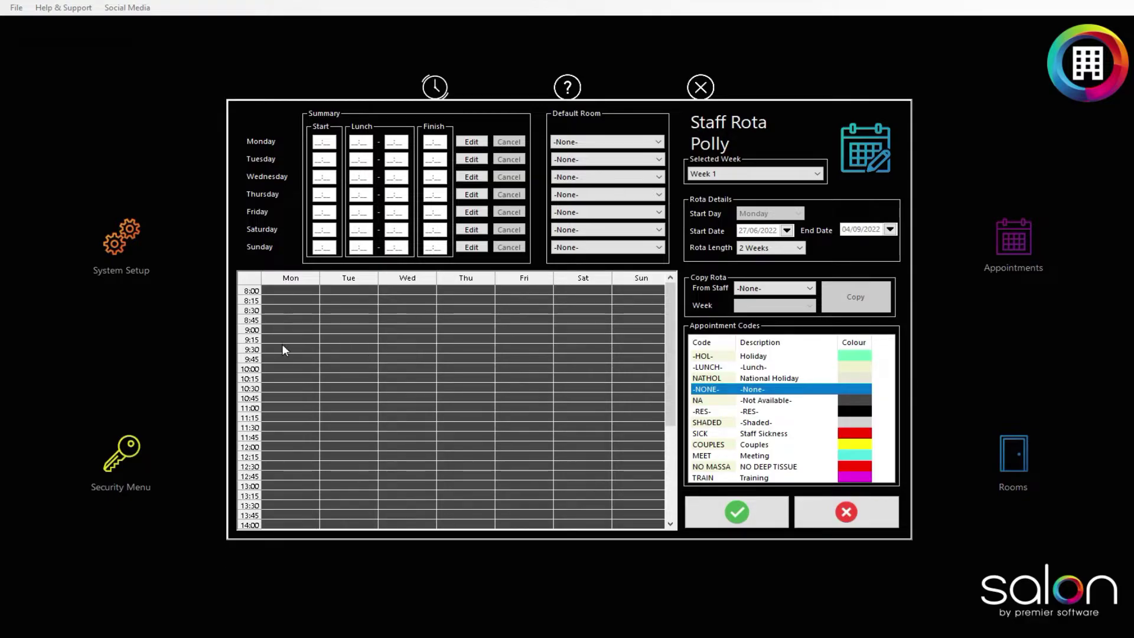
pyautogui.moveTo(282, 331); pyautogui.dragTo(296, 515)
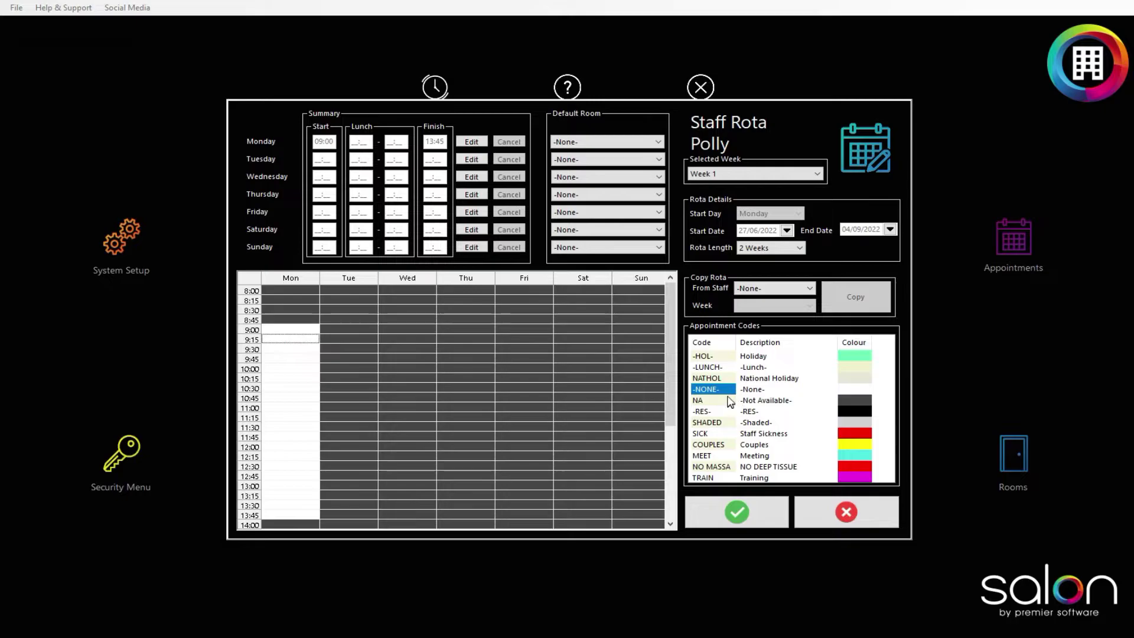
pyautogui.moveTo(340, 319); pyautogui.dragTo(551, 512)
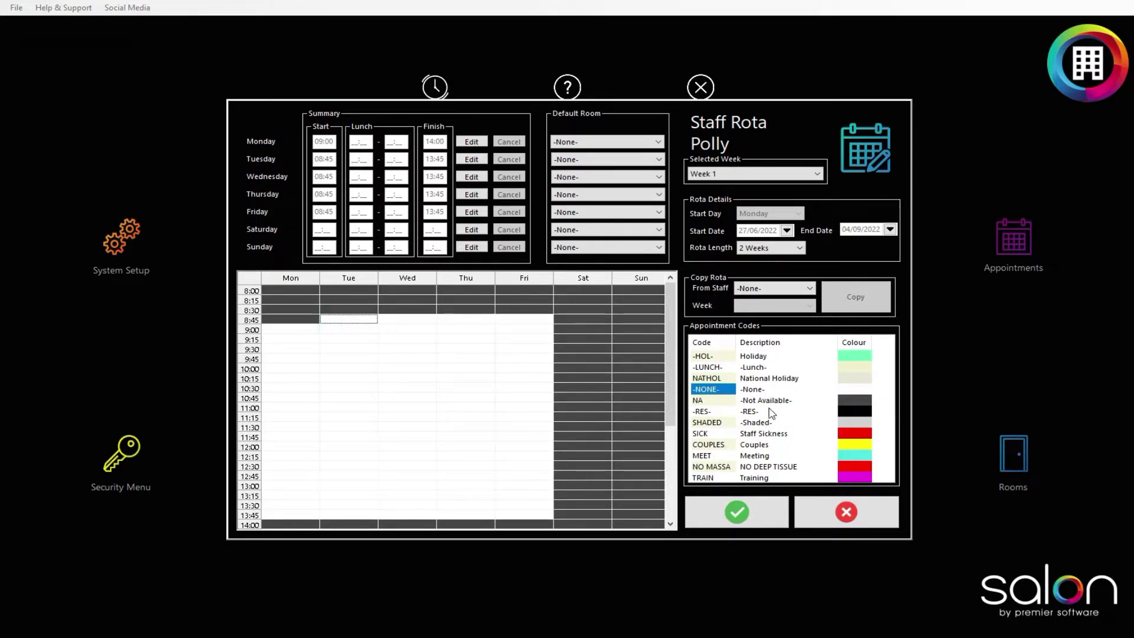
# Add 11:45–12:15 lunch blocks Monday–Friday and a National Holiday slot at Monday 12:30
pyautogui.click(753, 367)
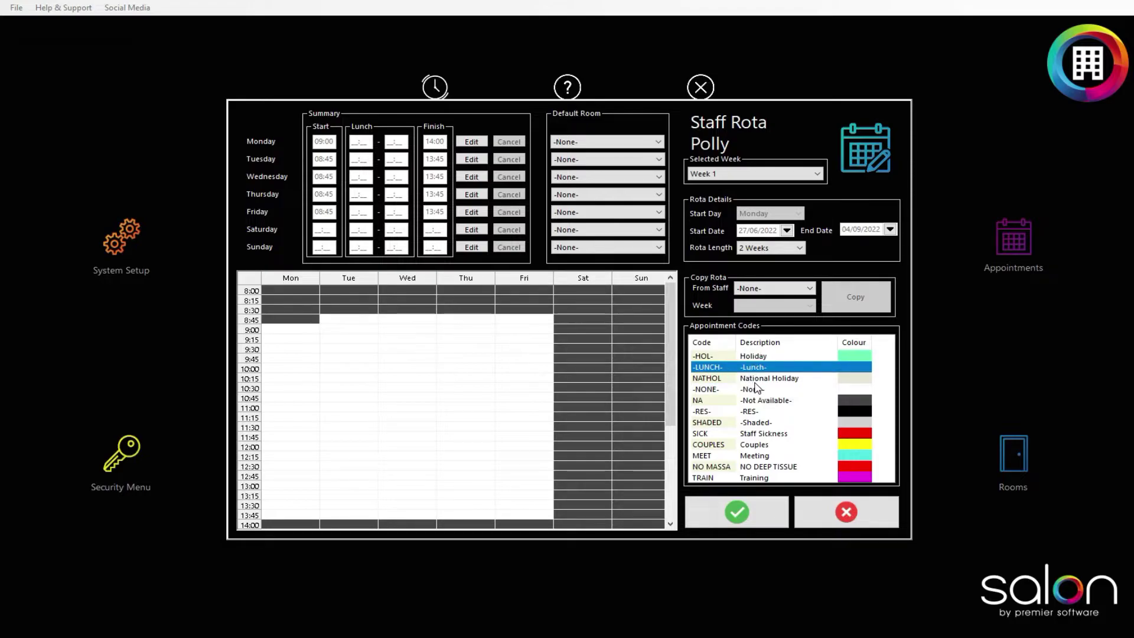
pyautogui.click(755, 378)
pyautogui.click(753, 367)
pyautogui.moveTo(298, 438); pyautogui.dragTo(515, 452)
pyautogui.click(743, 378)
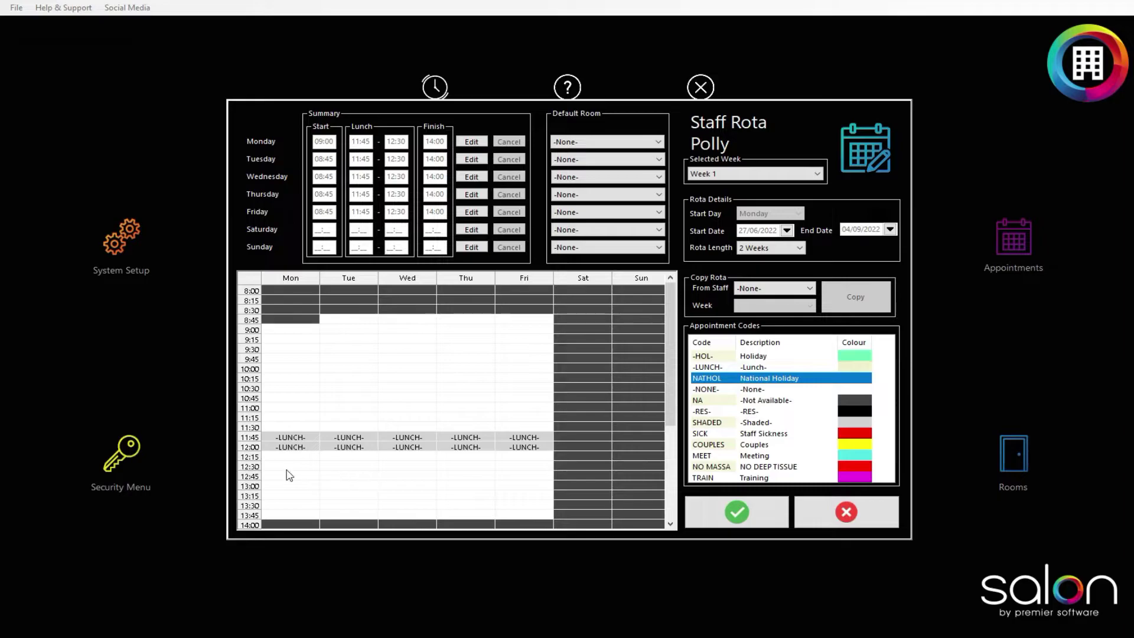
pyautogui.moveTo(286, 468)
pyautogui.mouseDown()
pyautogui.moveTo(519, 465)
pyautogui.moveTo(300, 467)
pyautogui.mouseUp()
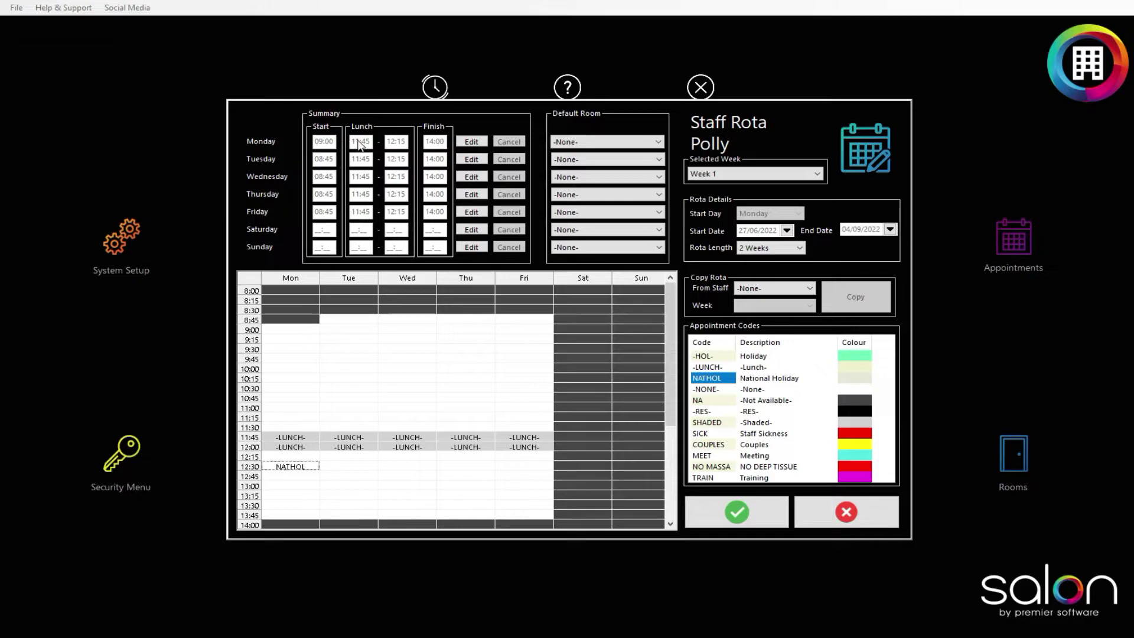
# Rewrite Monday as 09:00–14:00 with 11:45–12:15 lunch, accepting the overwrite warning
pyautogui.click(471, 142)
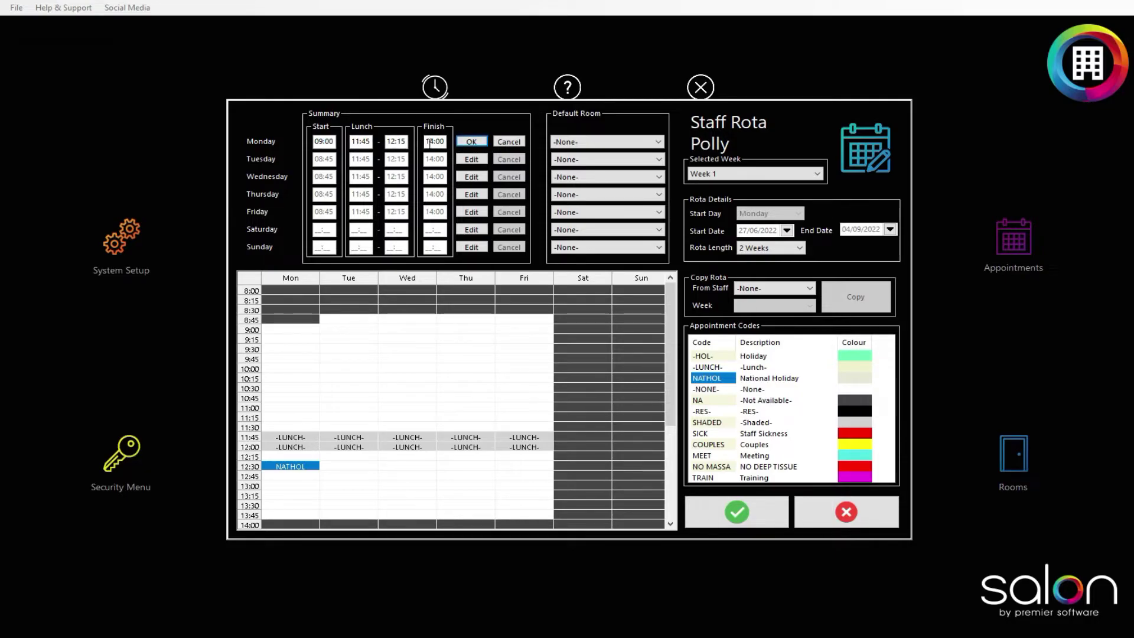
pyautogui.click(471, 141)
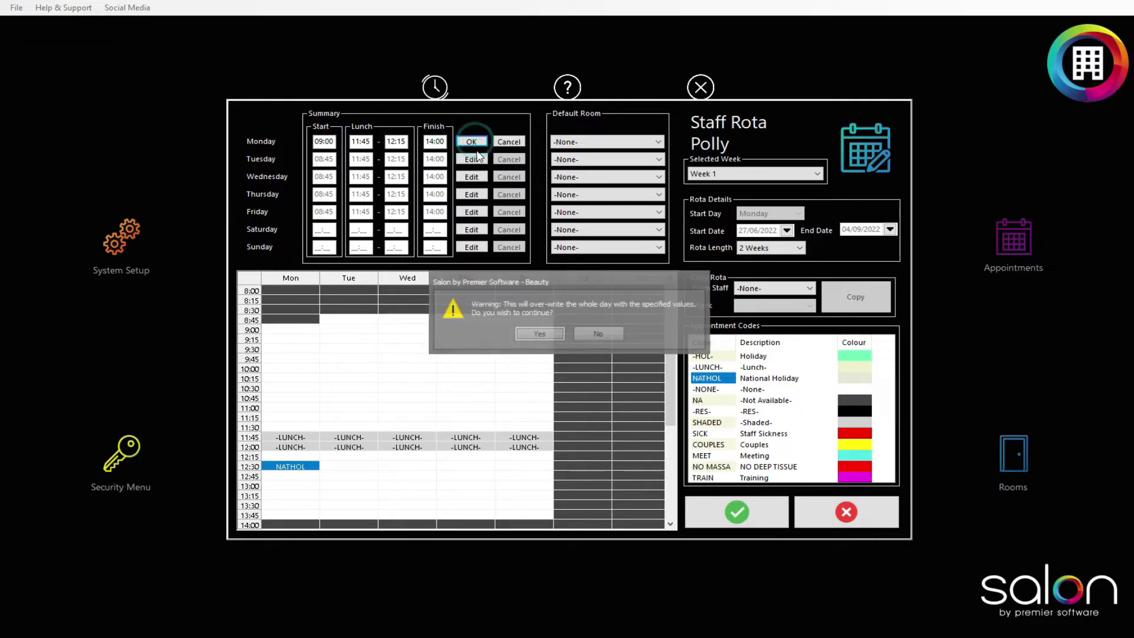
pyautogui.click(546, 335)
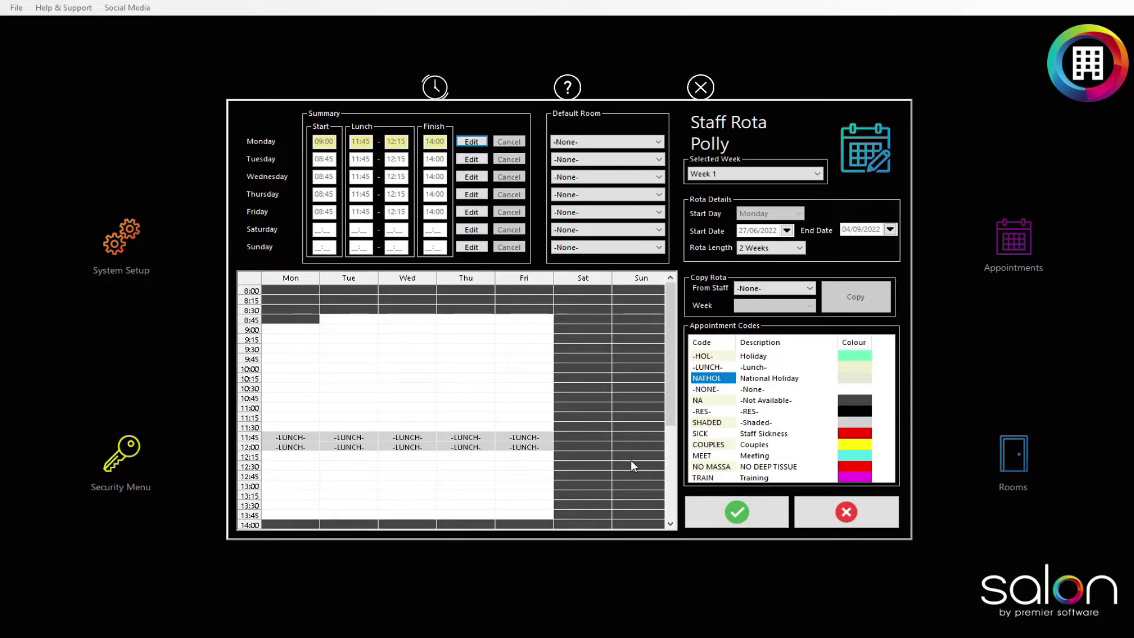
# Save the rota so Rota History lists 27/06/2022 to 04/09/2022
pyautogui.click(733, 516)
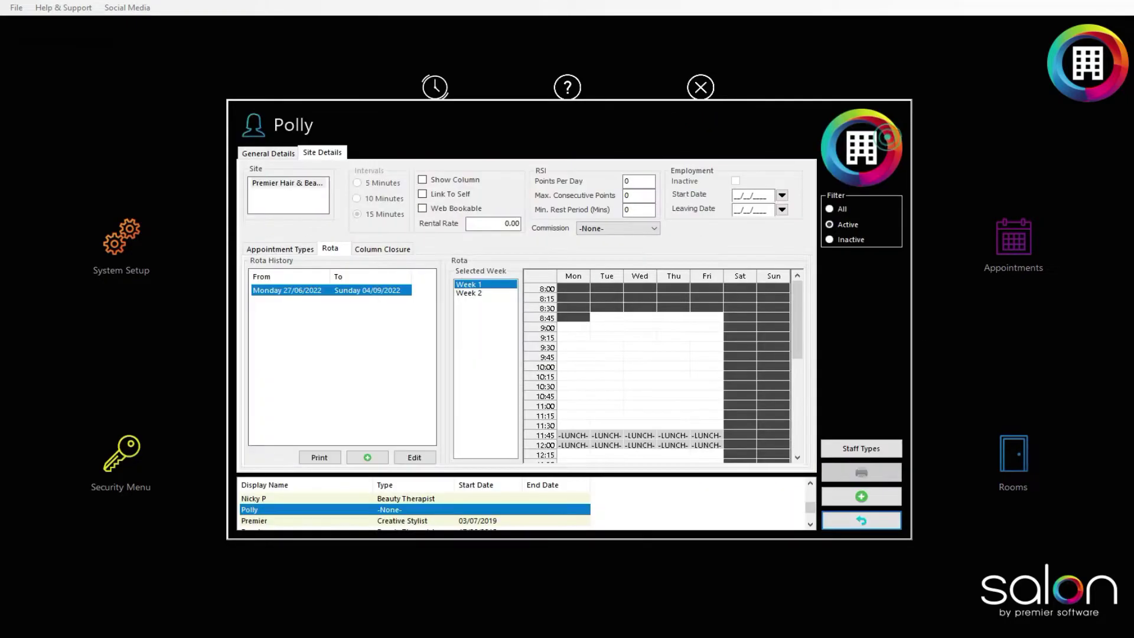